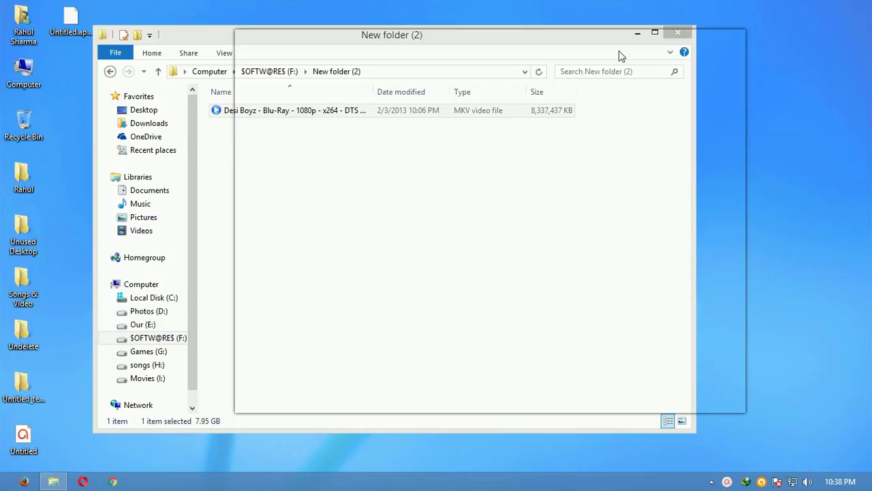
# Minimize the New folder (2) window and refresh the desktop
pyautogui.click(637, 33)
pyautogui.rightClick(227, 179)
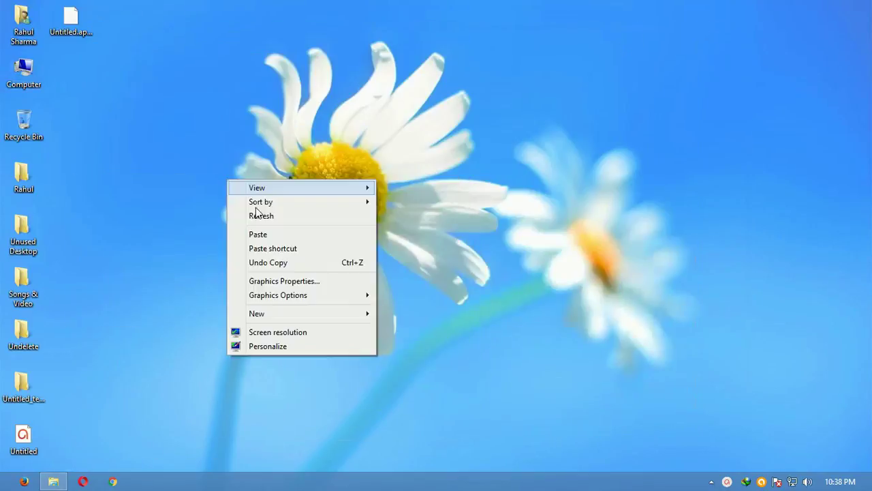
pyautogui.click(271, 216)
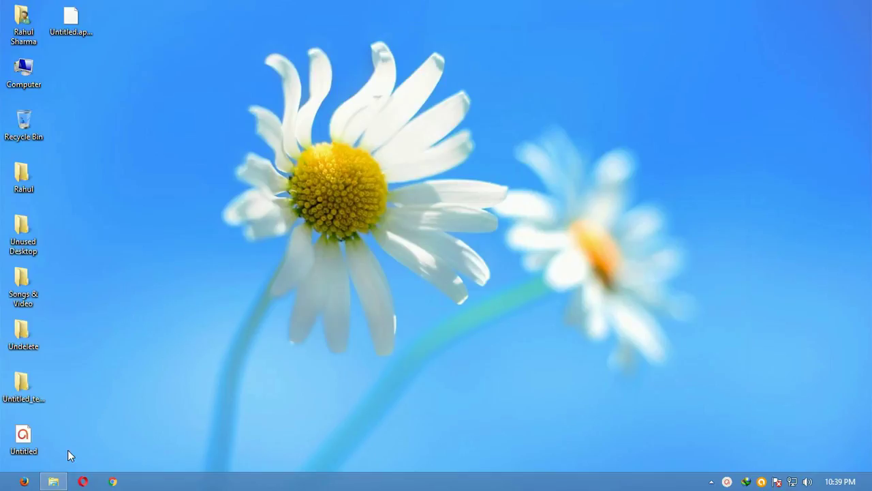
# Restore the New folder (2) window and copy the Desi Boyz MKV video file to the clipboard
pyautogui.click(53, 481)
pyautogui.click(54, 481)
pyautogui.click(54, 480)
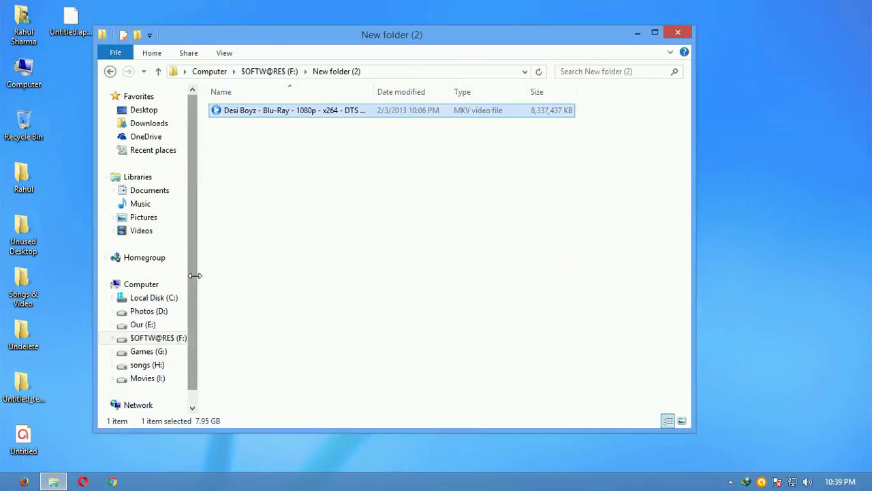
pyautogui.scroll(-1, 196, 300)
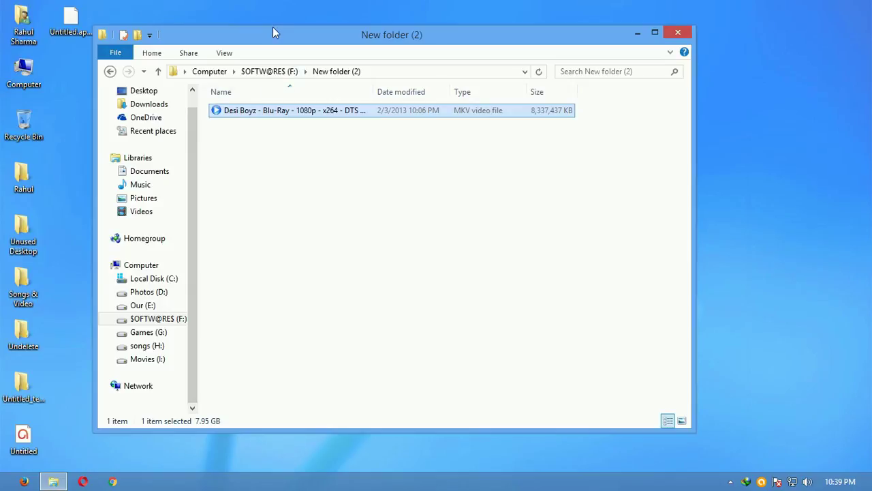
pyautogui.moveTo(277, 32); pyautogui.dragTo(409, 40)
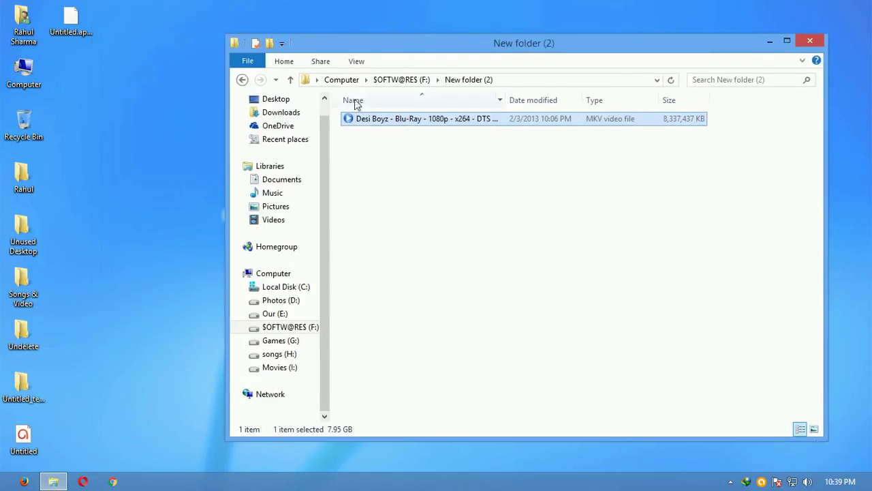
pyautogui.rightClick(347, 122)
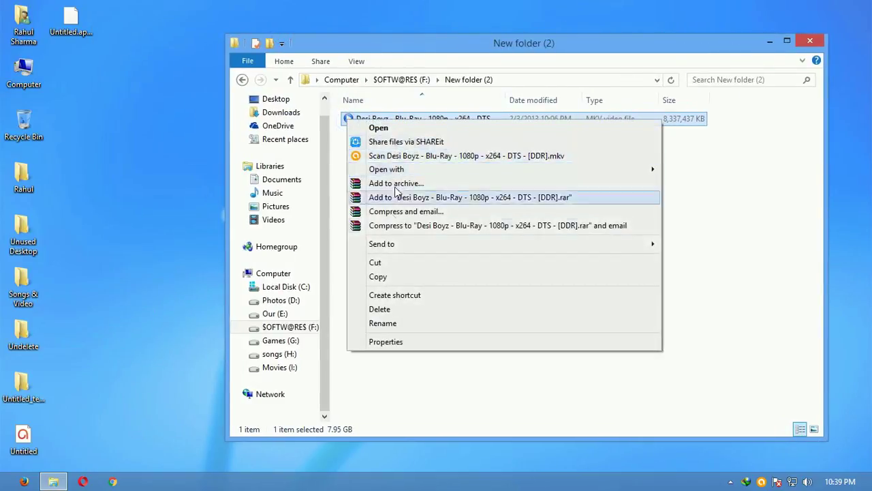
pyautogui.click(383, 276)
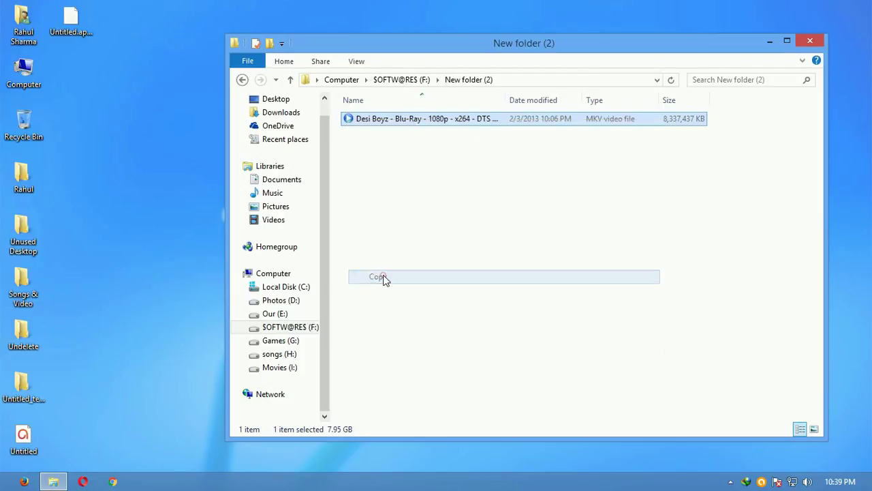
# Minimize the folder window, paste the copied video onto the desktop, and pause and cancel the transfer
pyautogui.click(769, 41)
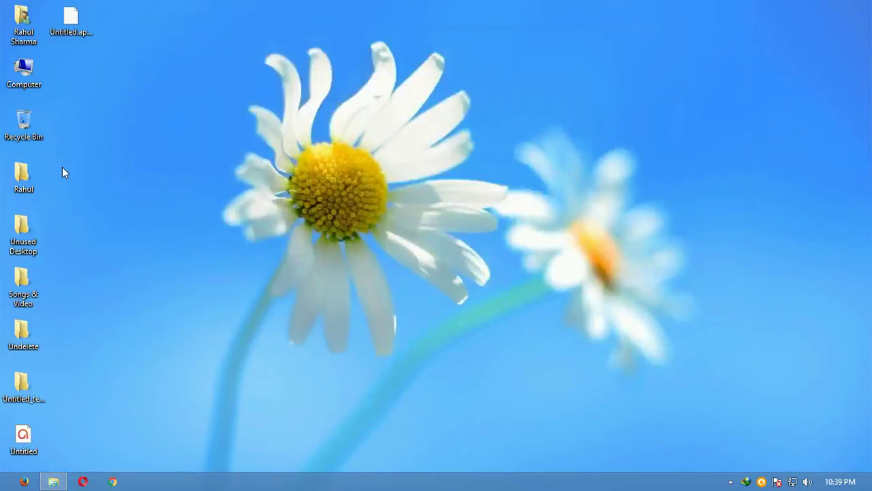
pyautogui.rightClick(72, 69)
pyautogui.click(102, 122)
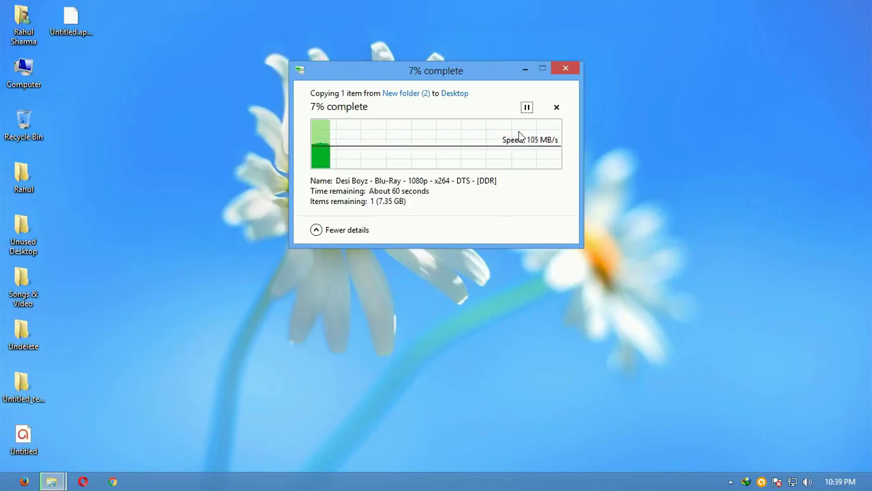
pyautogui.click(527, 107)
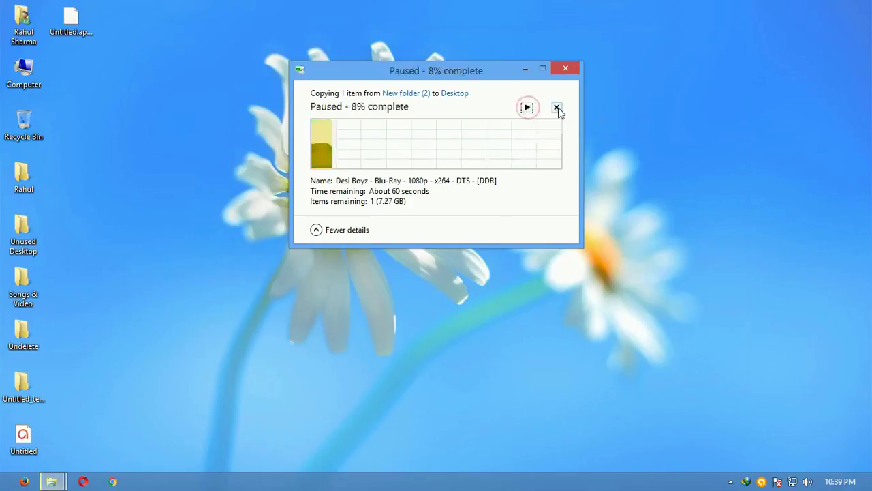
pyautogui.click(557, 108)
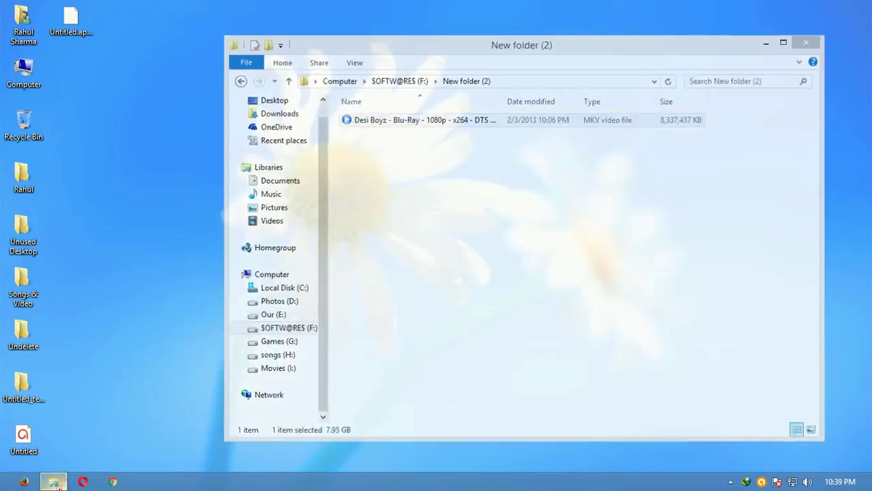
pyautogui.moveTo(4, 487)
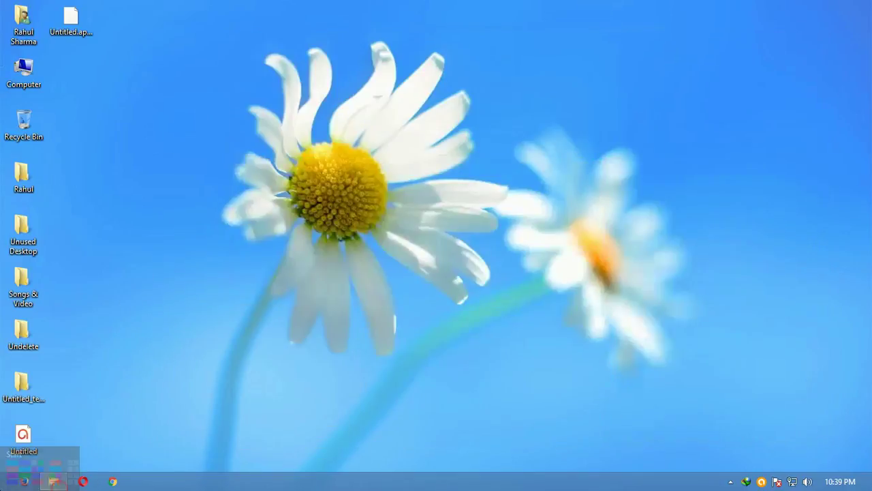
pyautogui.click(53, 481)
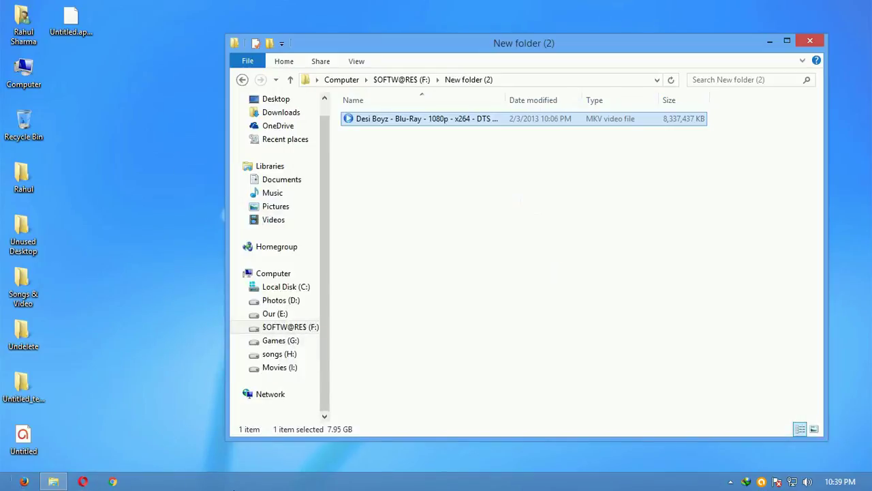
pyautogui.rightClick(236, 485)
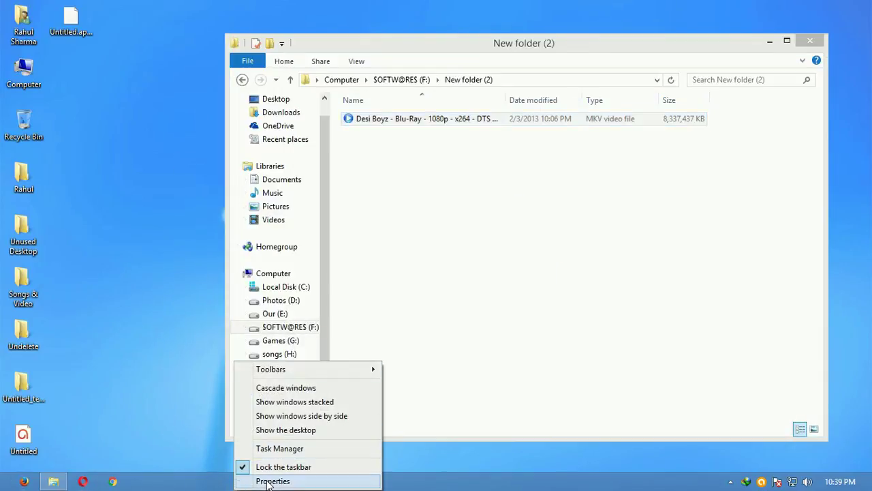
pyautogui.click(268, 481)
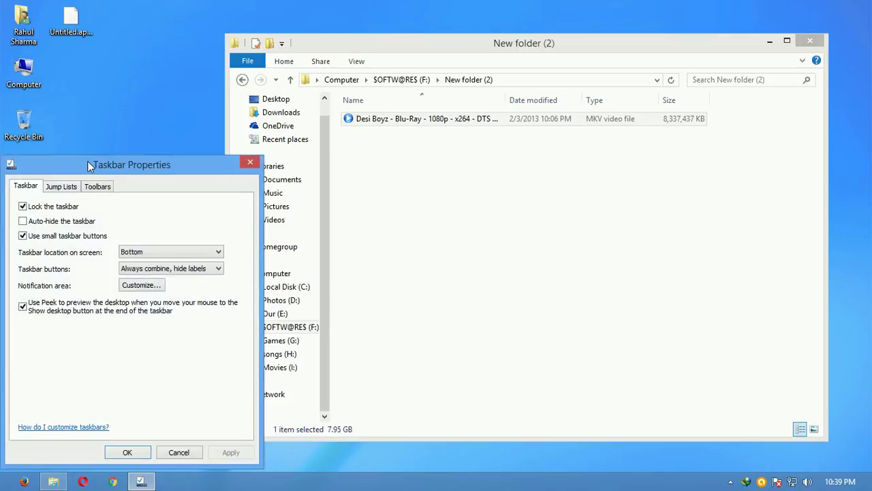
pyautogui.moveTo(87, 160); pyautogui.dragTo(155, 147)
pyautogui.click(313, 148)
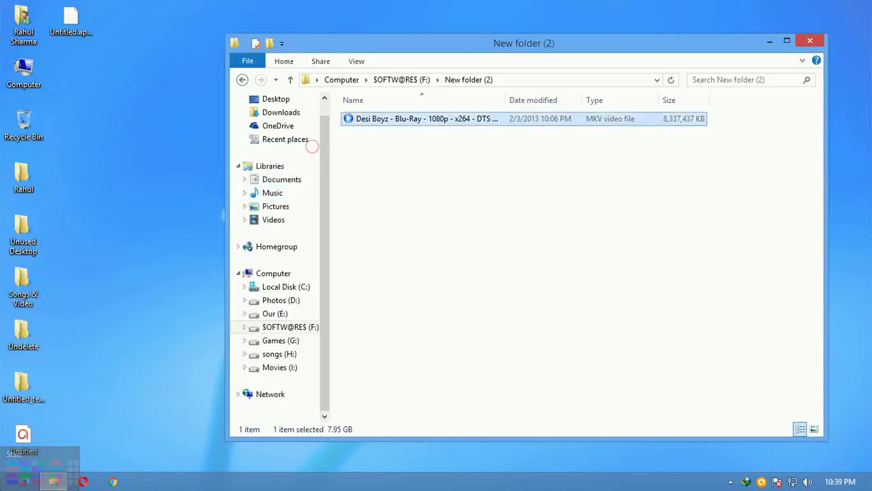
pyautogui.click(181, 404)
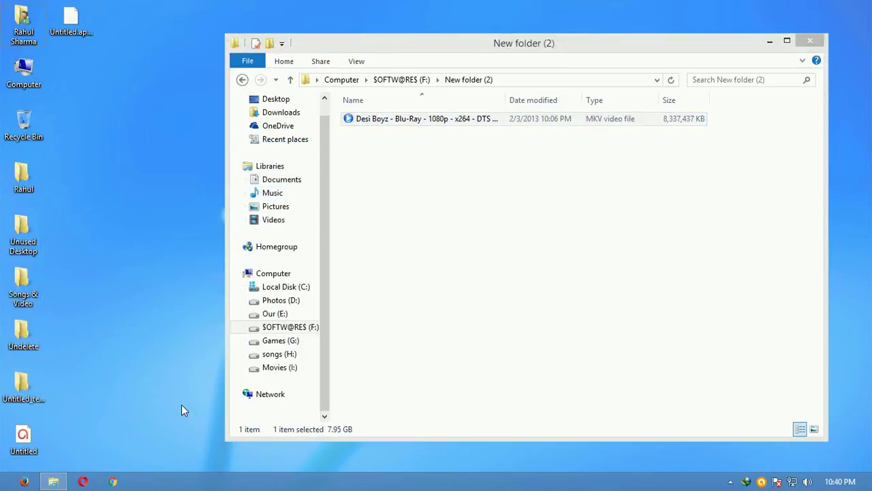
# Open the Windows Prefetch folder with the Run command "prefetch" and grant permanent access to it
pyautogui.press('super+r')
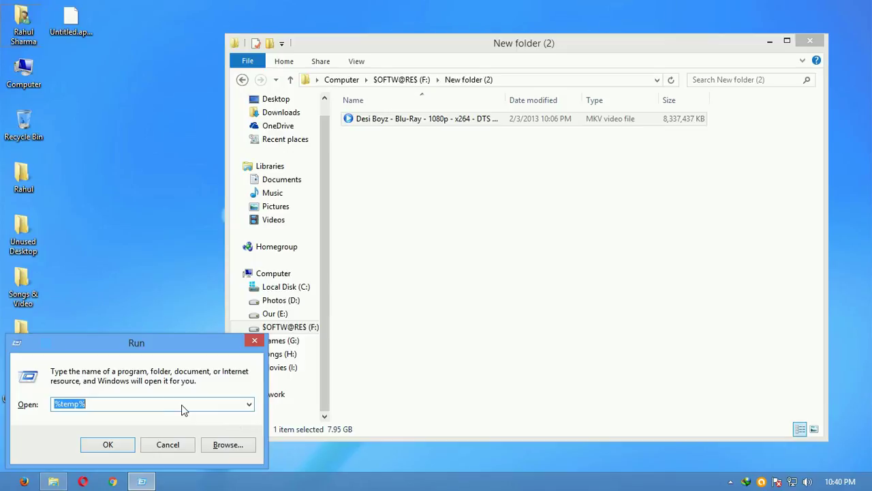
pyautogui.write('pre')
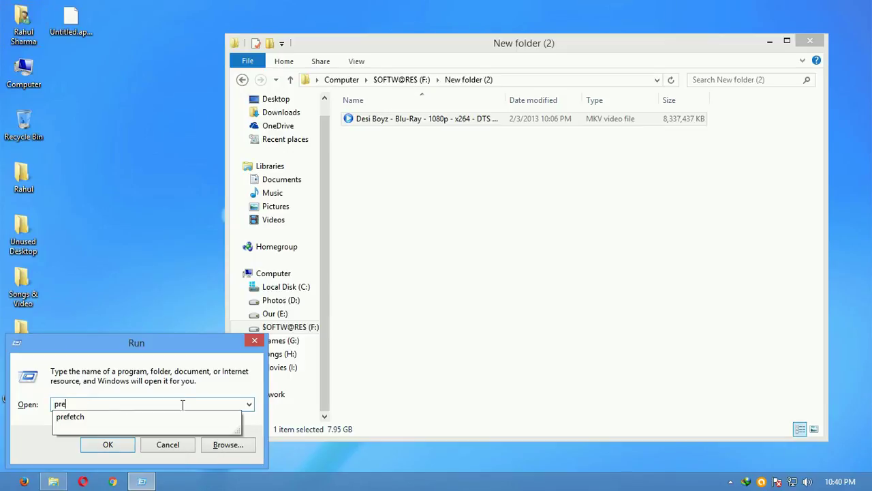
pyautogui.write('fetch')
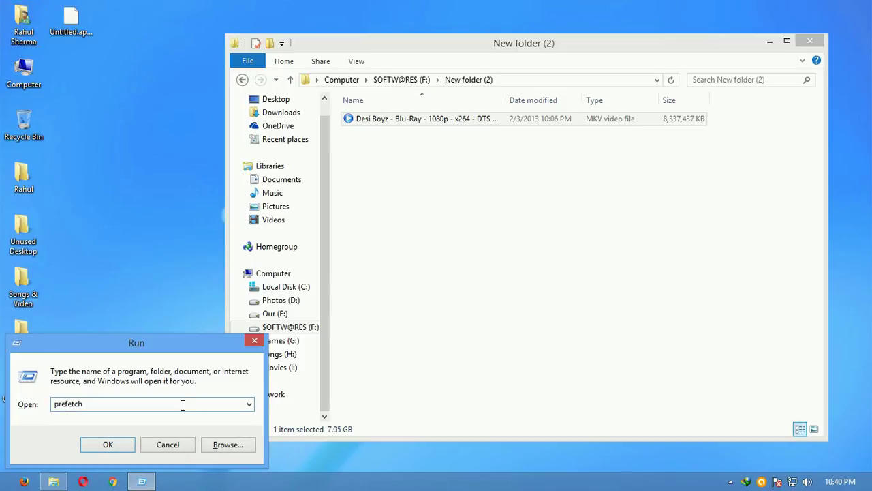
pyautogui.press('Return')
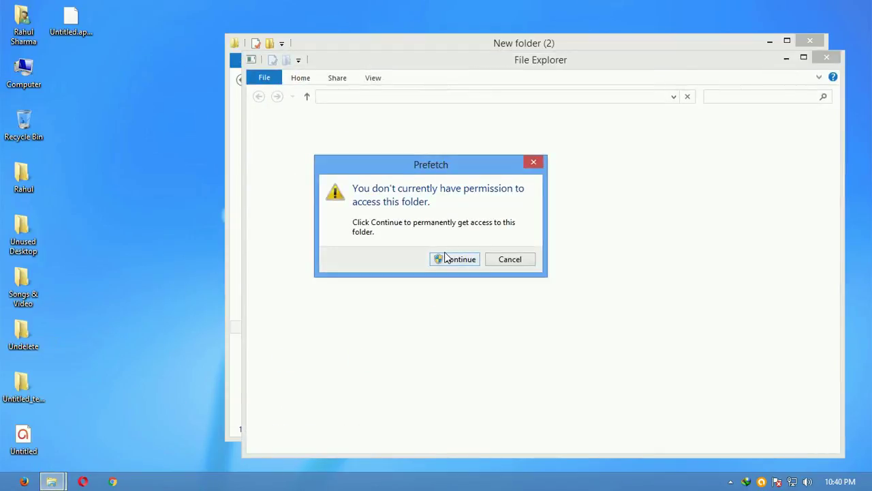
pyautogui.click(454, 259)
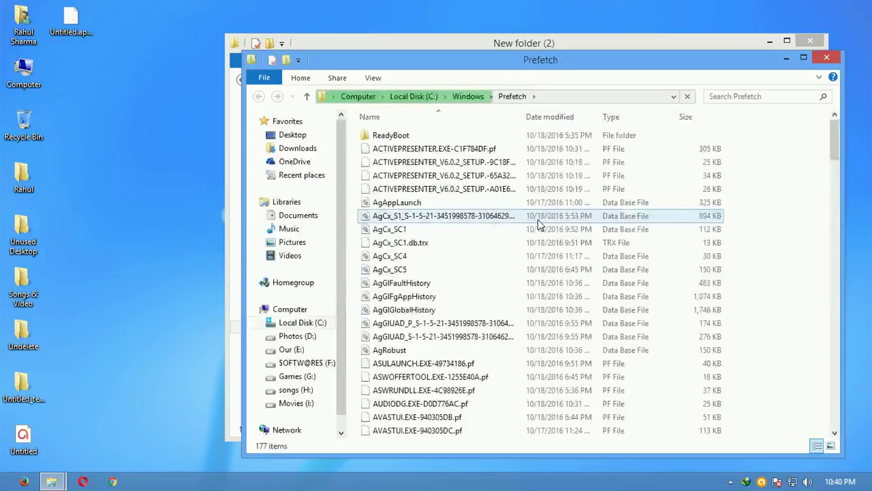
# Delete all items in the Prefetch folder, including the remaining DLLHOST file, and minimize both folder windows
pyautogui.click(447, 203)
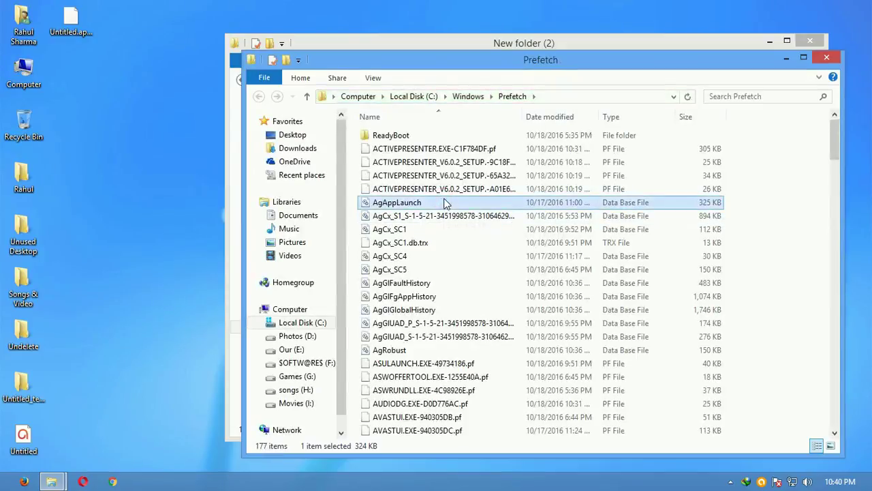
pyautogui.hotkey('ctrl', 'a')
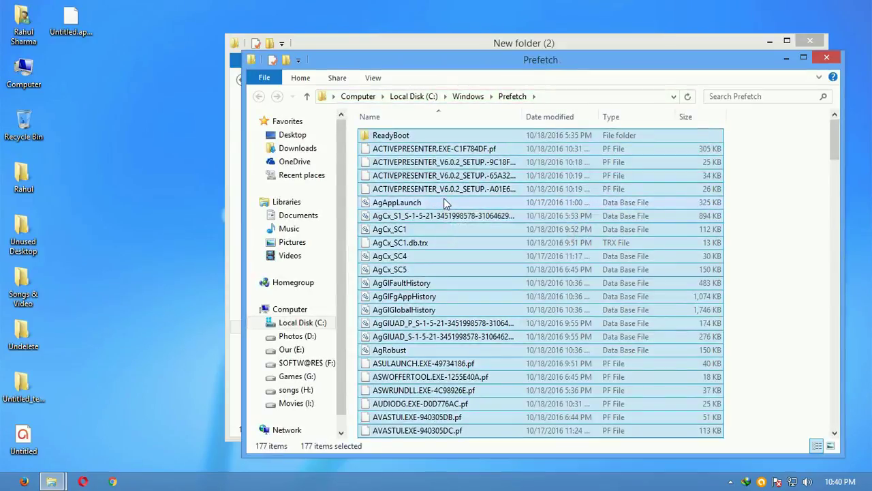
pyautogui.press('Delete')
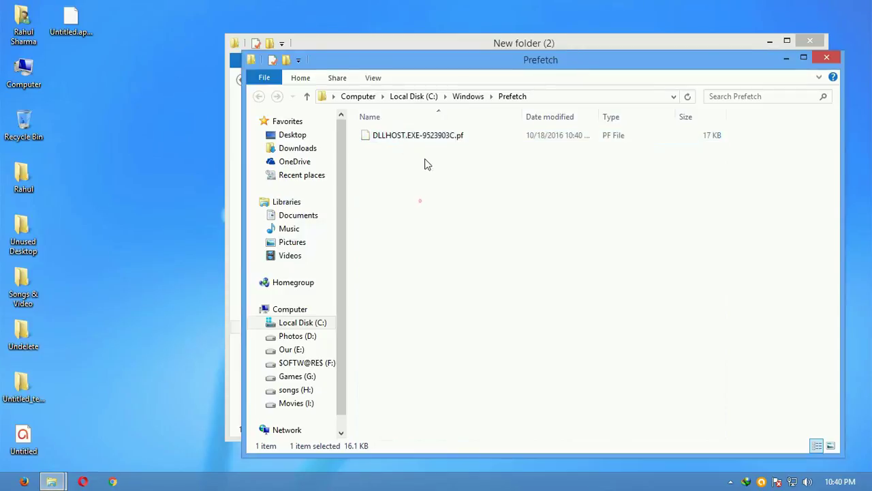
pyautogui.click(423, 136)
pyautogui.press('Delete')
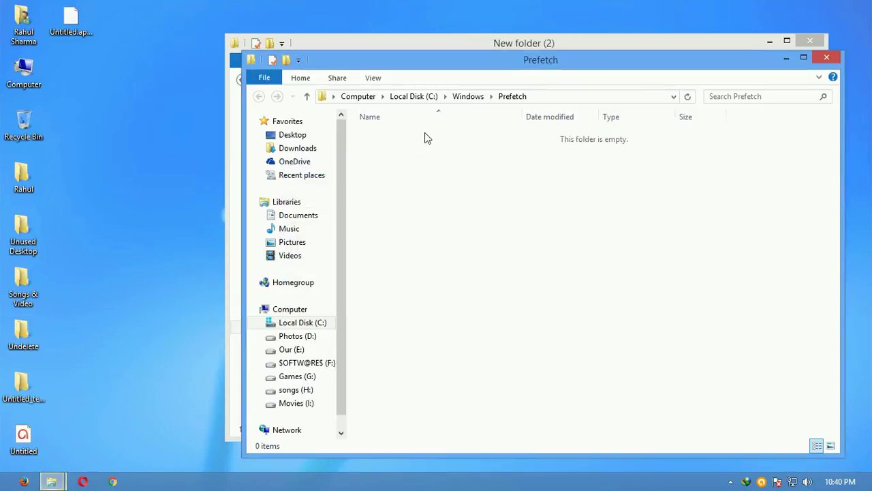
pyautogui.click(786, 57)
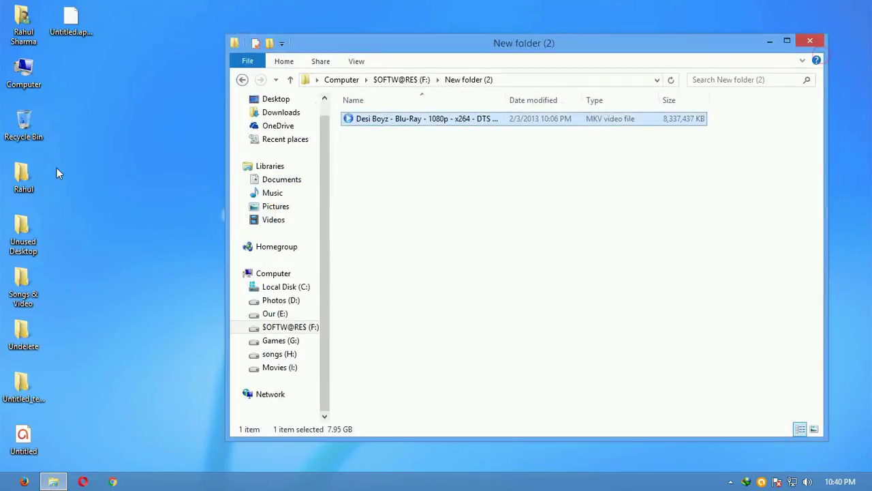
pyautogui.click(769, 42)
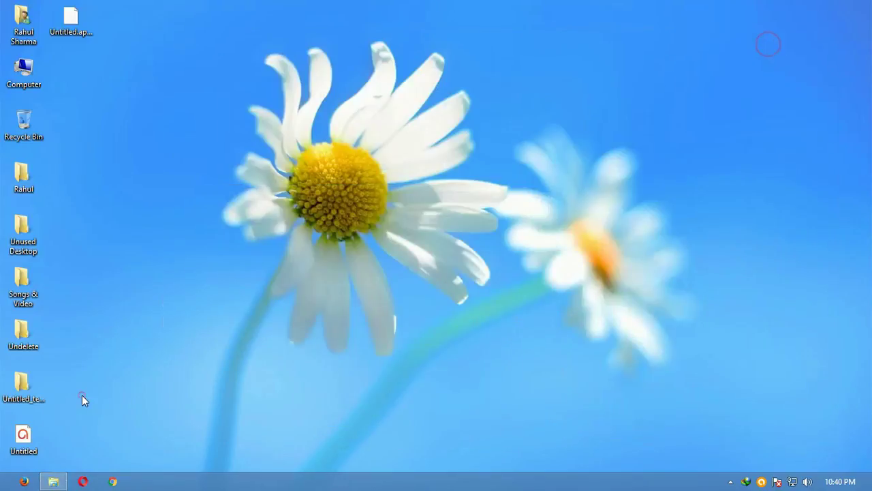
# Open the Windows Temp folder with the Run command "temp"
pyautogui.press('super+r')
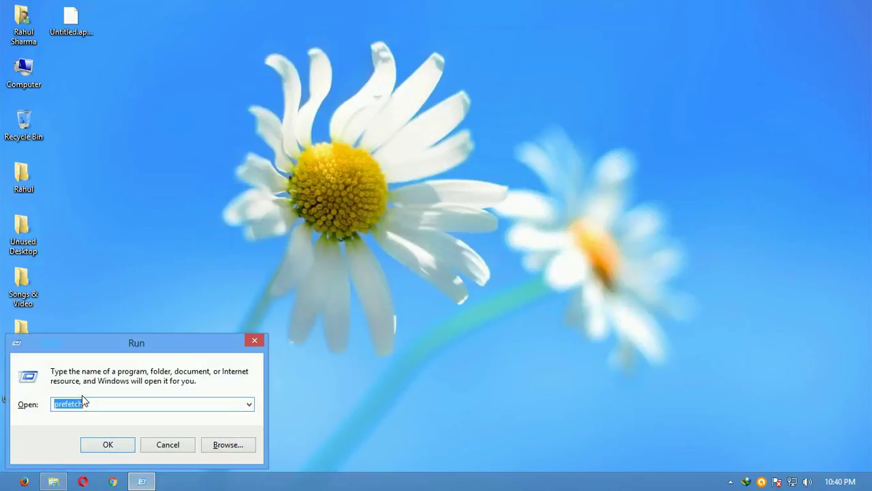
pyautogui.press('BackSpace')
pyautogui.write('tem')
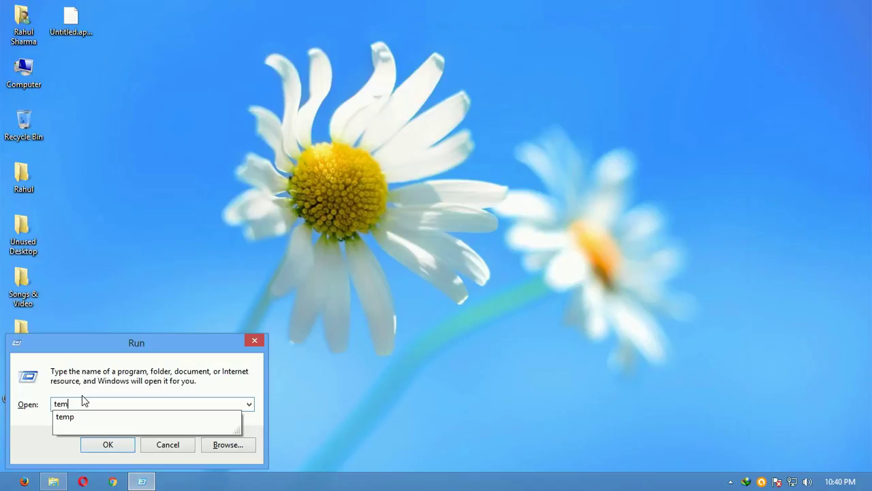
pyautogui.write('p')
pyautogui.press('Return')
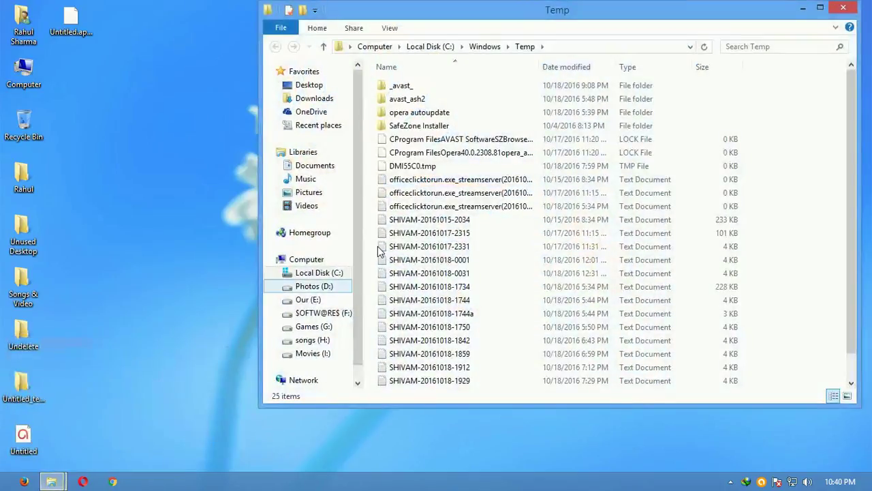
# Permanently delete all items in the Windows Temp folder, continuing with administrator permission where access is denied
pyautogui.click(382, 249)
pyautogui.hotkey('ctrl', 'a')
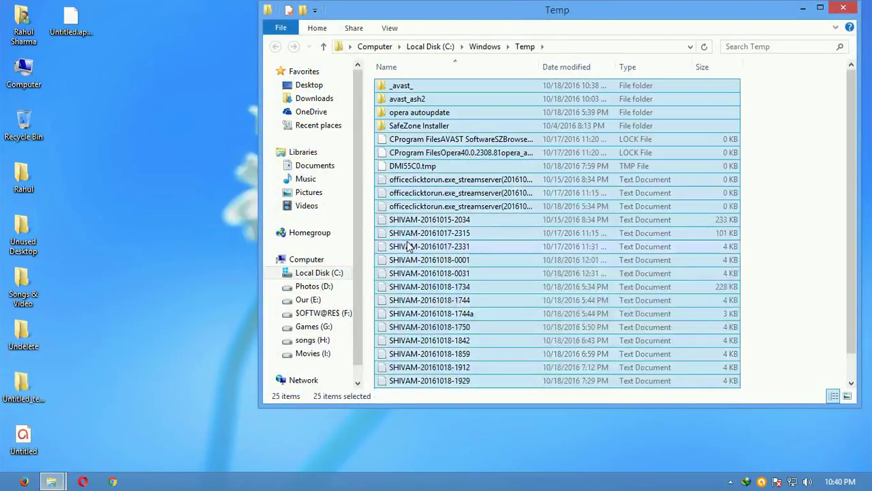
pyautogui.hotkey('shift', 'Delete')
pyautogui.press('Return')
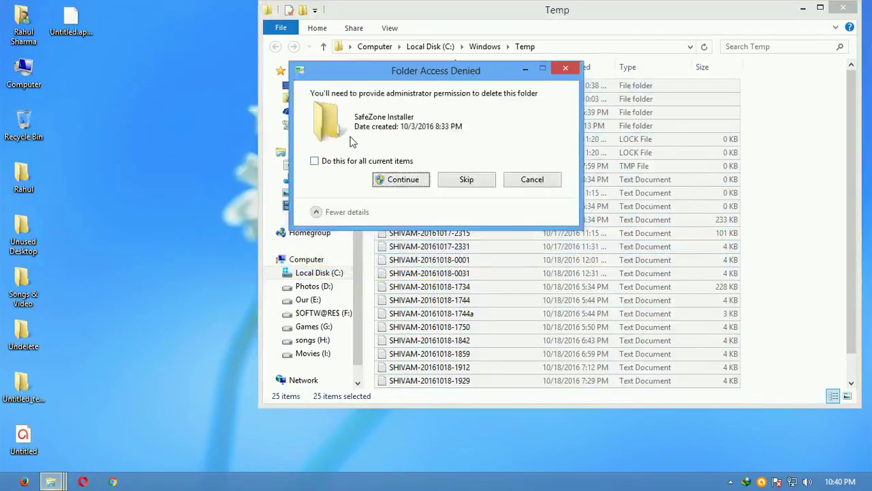
pyautogui.click(353, 164)
pyautogui.click(403, 179)
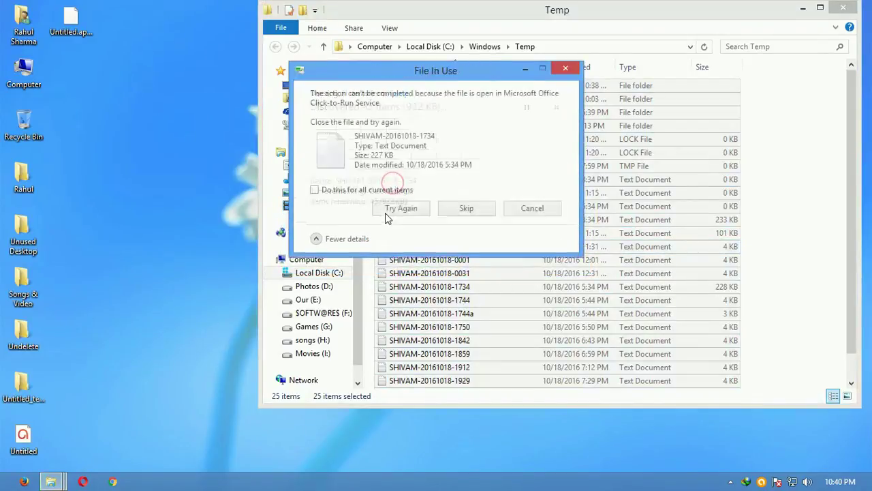
# Retry deleting the in-use files, skip the remaining in-use and access-denied items, and minimize the Temp folder window
pyautogui.click(362, 190)
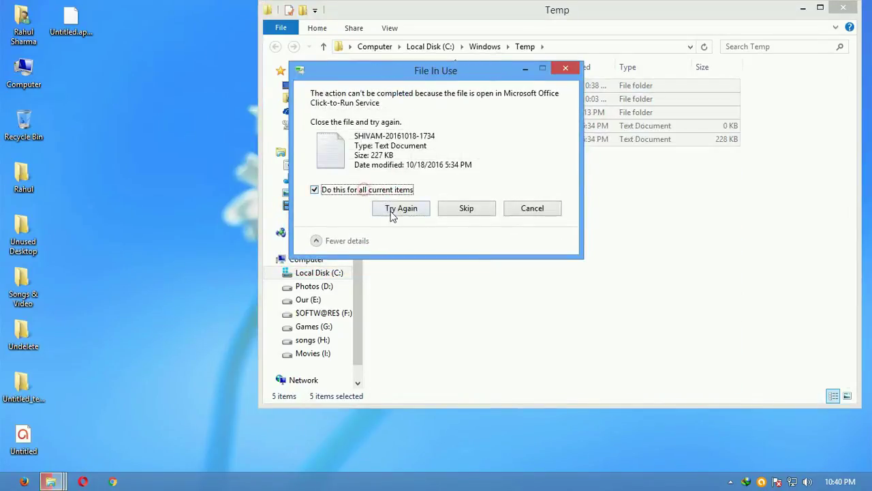
pyautogui.click(394, 212)
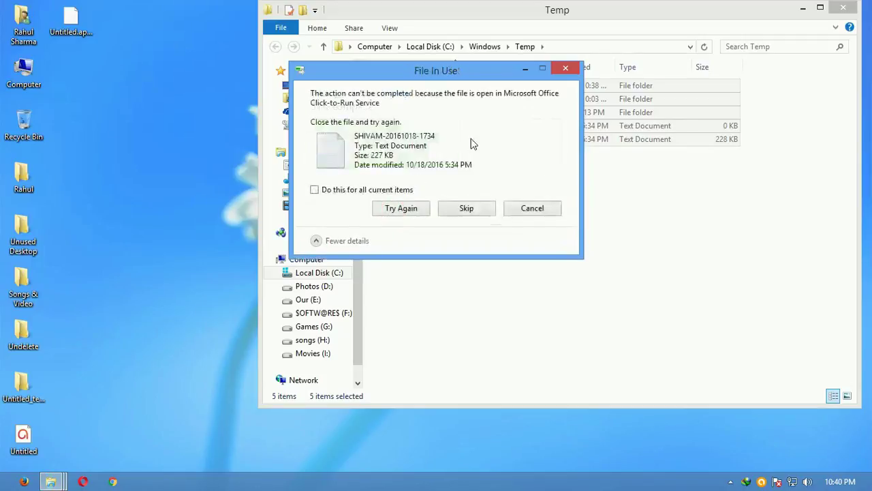
pyautogui.click(397, 194)
pyautogui.click(455, 212)
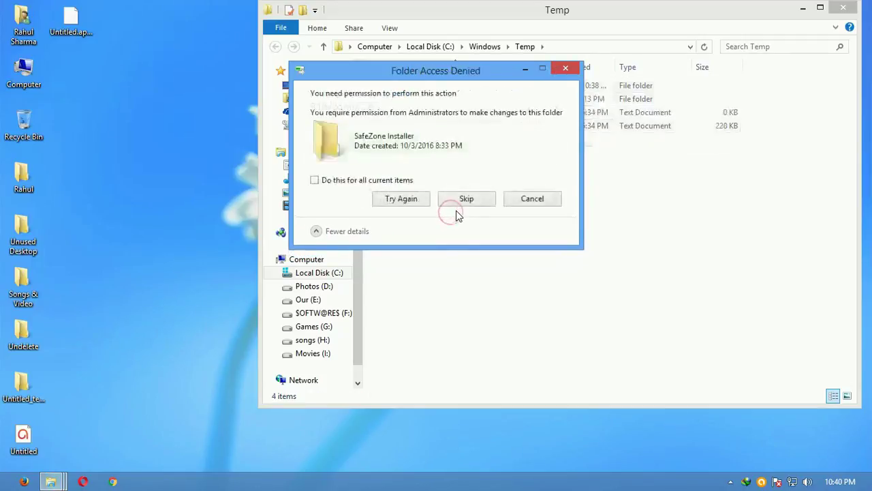
pyautogui.click(387, 179)
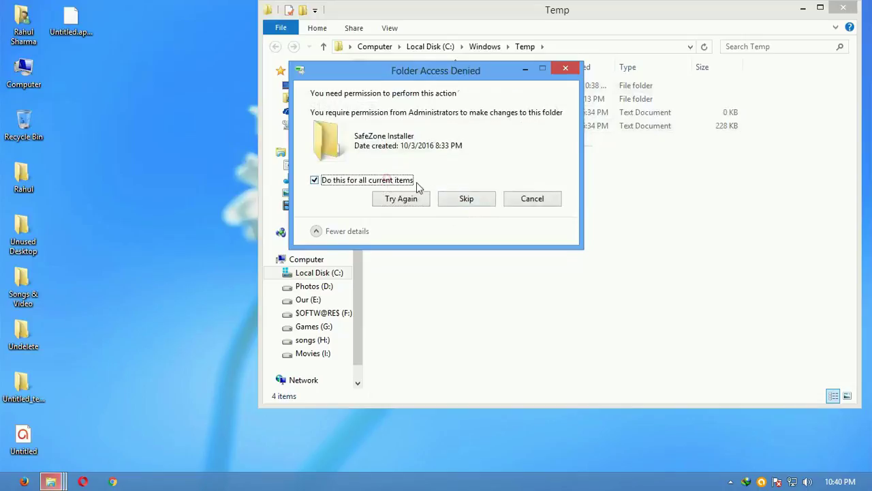
pyautogui.click(463, 200)
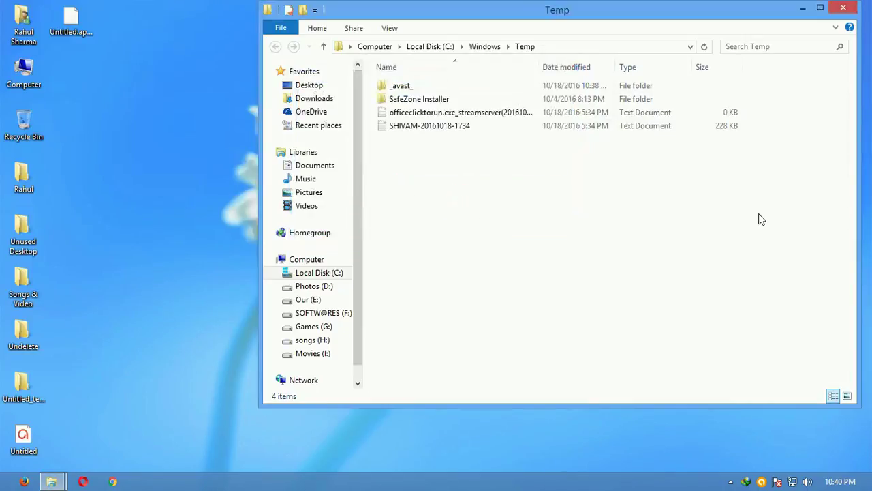
pyautogui.press('super+d')
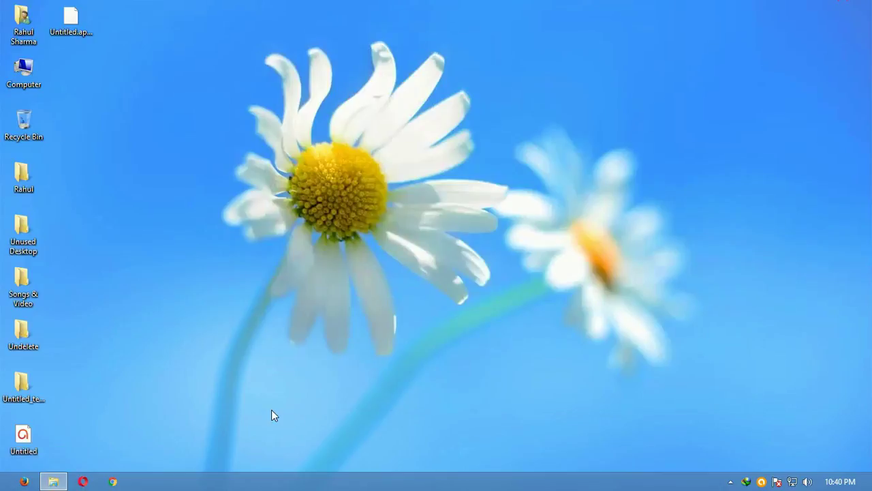
# Open the user profile's AppData\Local\Temp folder by running the suggested Run command that begins with "%"
pyautogui.press('super+r')
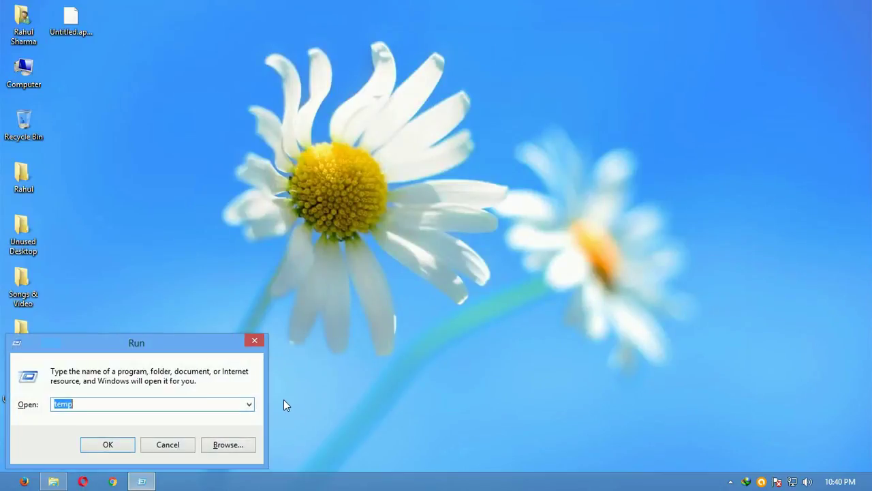
pyautogui.write('%')
pyautogui.press('Down')
pyautogui.press('Return')
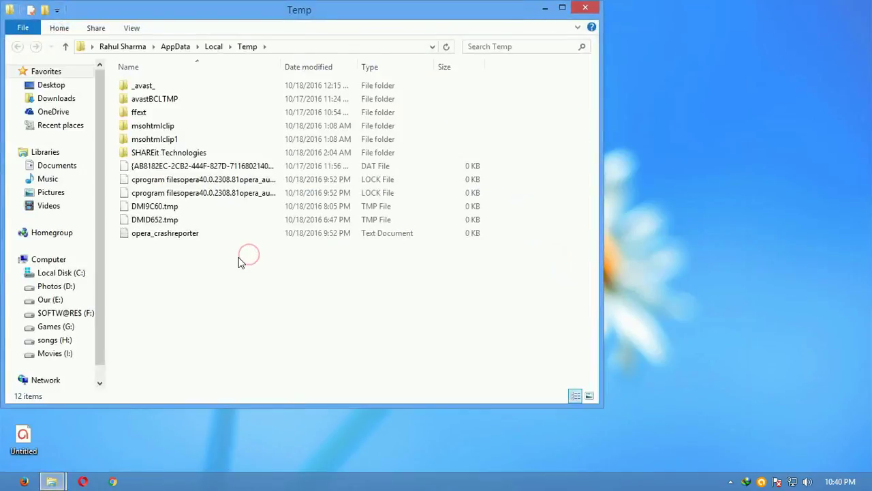
# Delete all items in the AppData\Local\Temp folder and close its window
pyautogui.hotkey('ctrl', 'a')
pyautogui.press('Delete')
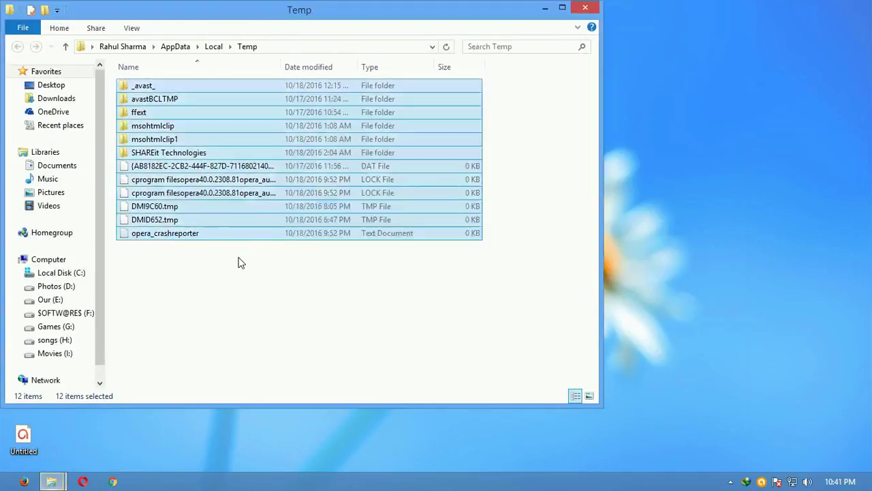
pyautogui.click(587, 7)
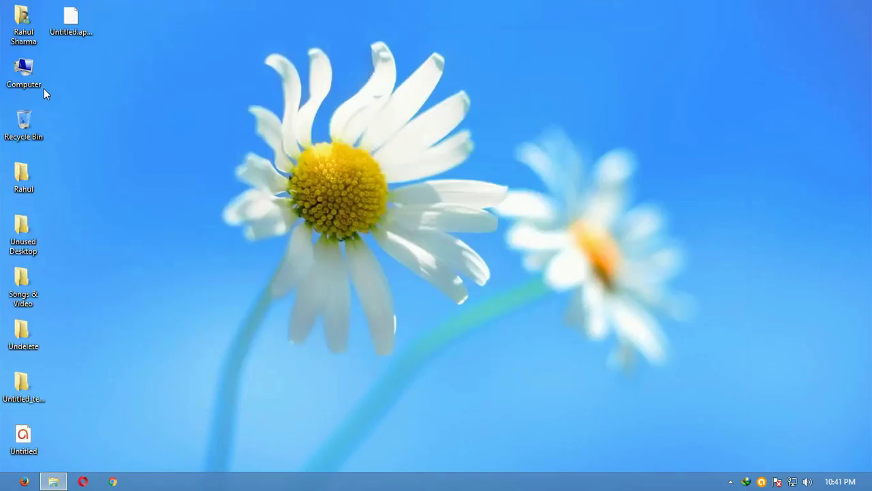
# Refresh the desktop
pyautogui.rightClick(94, 102)
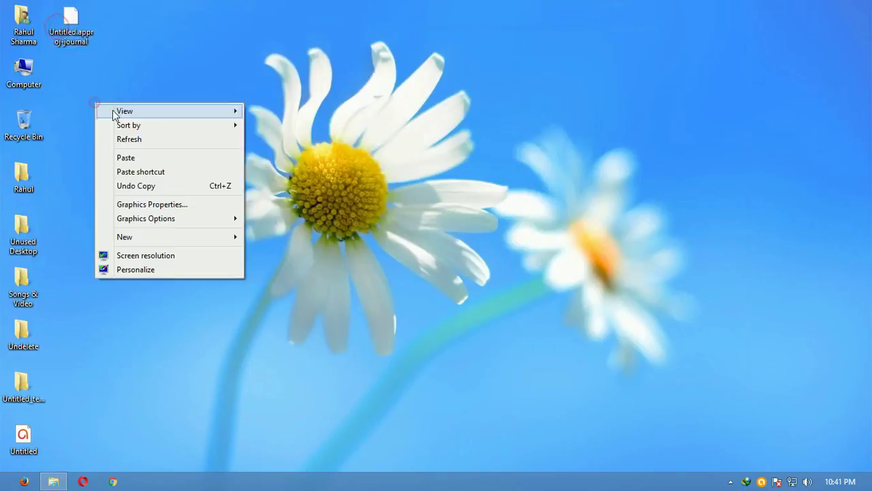
pyautogui.rightClick(148, 134)
pyautogui.click(173, 171)
# Search the apps for "task manager" and open Task Manager
pyautogui.moveTo(1, 489)
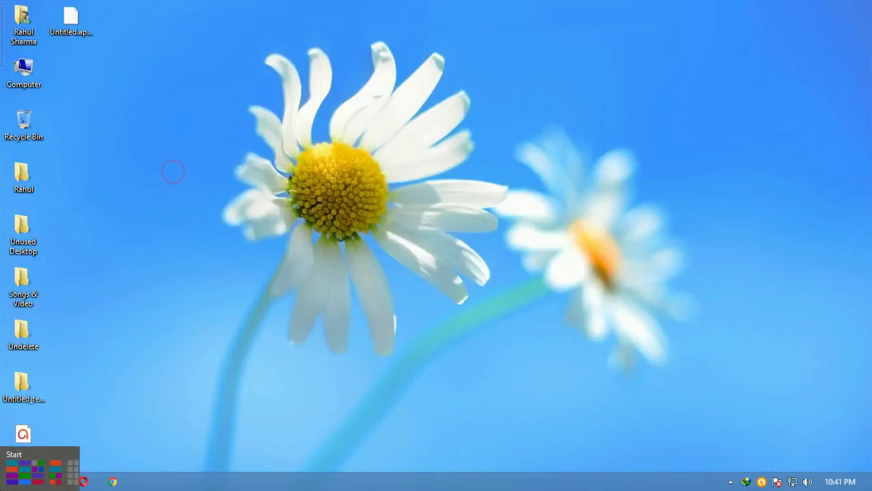
pyautogui.click(23, 385)
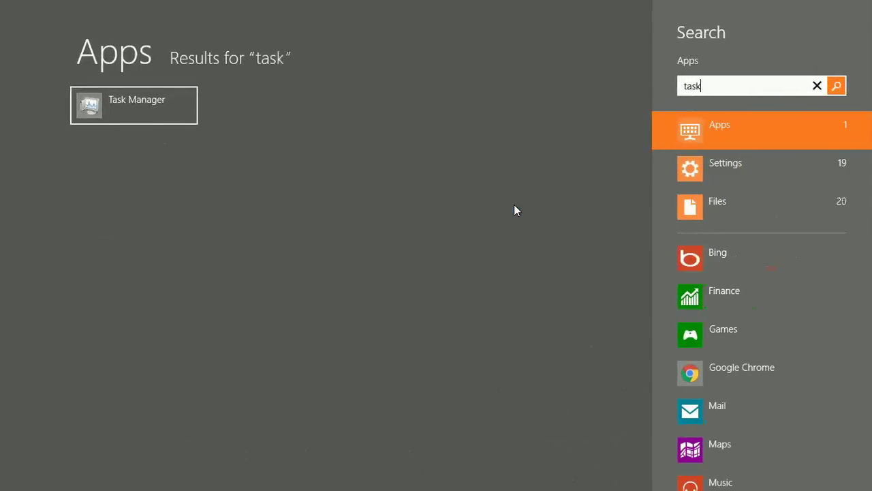
pyautogui.write('mana')
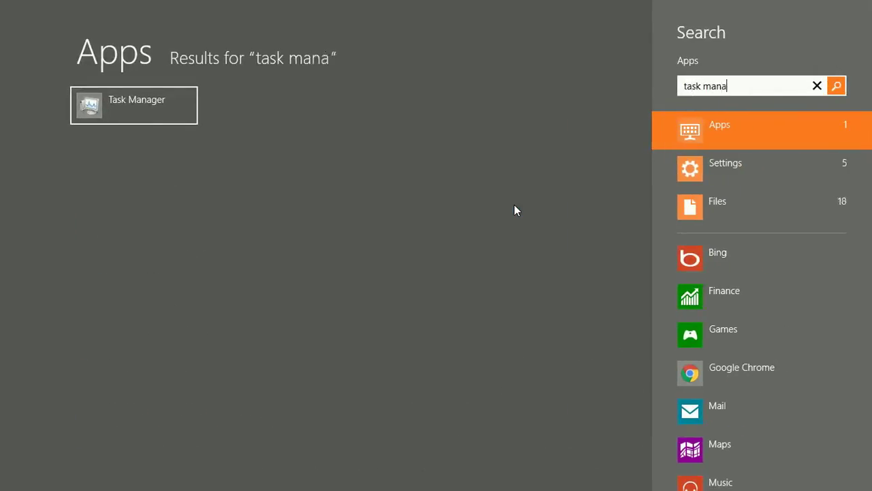
pyautogui.write('ger')
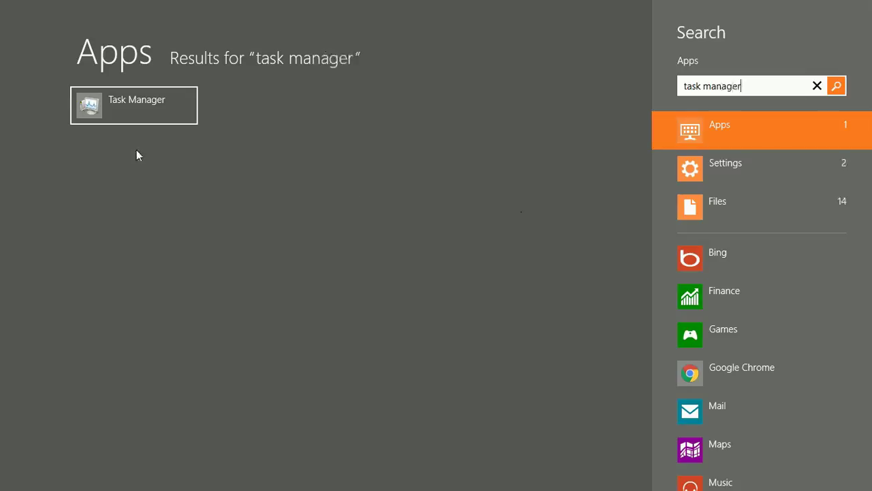
pyautogui.click(109, 102)
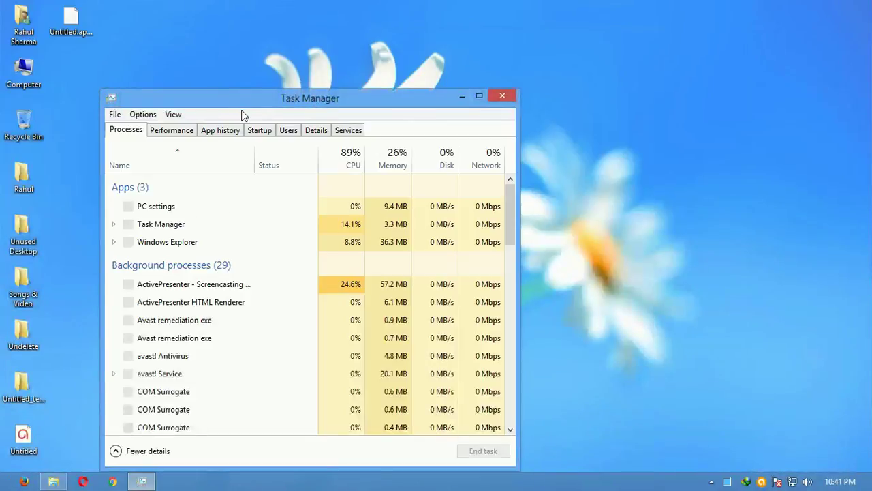
# Move the Task Manager window clear of the desktop icons and go to the details of the Windows Explorer process
pyautogui.moveTo(245, 104); pyautogui.dragTo(275, 70)
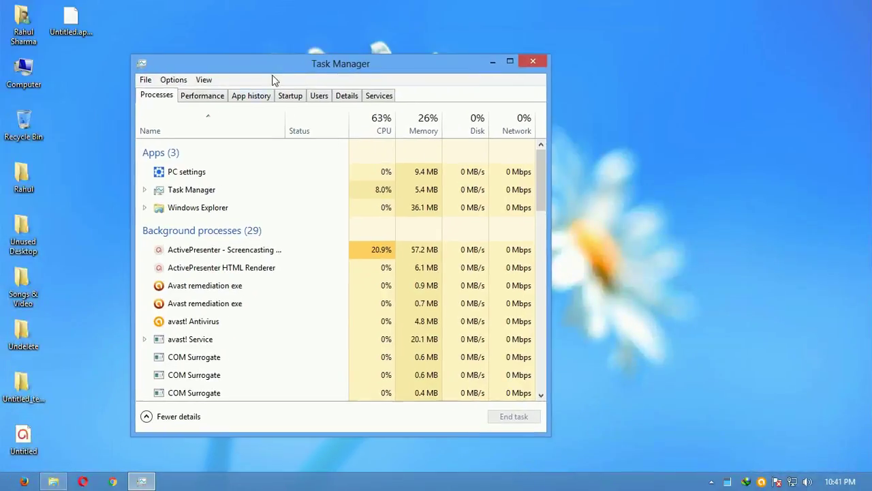
pyautogui.click(173, 208)
pyautogui.moveTo(229, 68); pyautogui.dragTo(394, 44)
pyautogui.rightClick(360, 188)
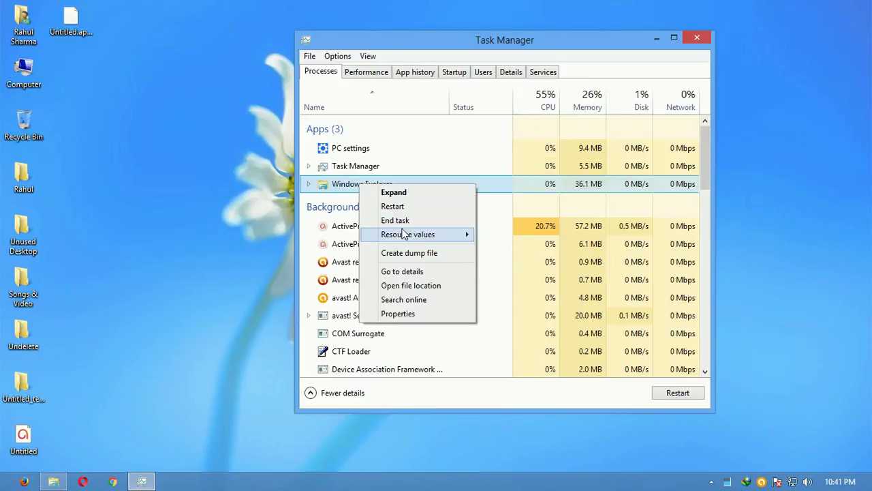
pyautogui.click(407, 273)
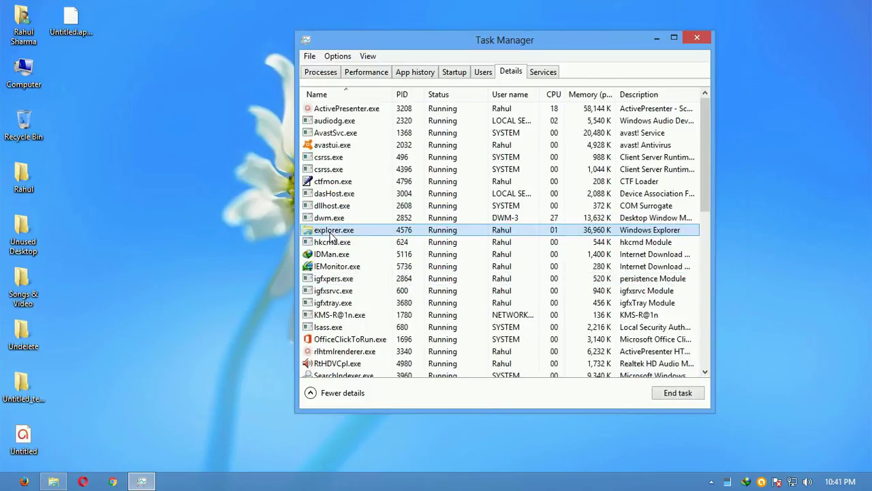
# Set the priority of explorer.exe to Realtime, confirm the change, and minimize Task Manager
pyautogui.rightClick(327, 236)
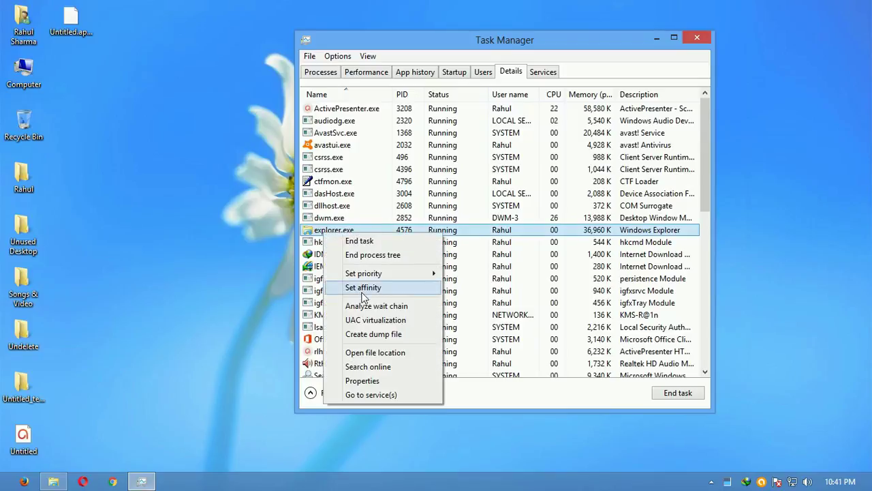
pyautogui.moveTo(369, 275)
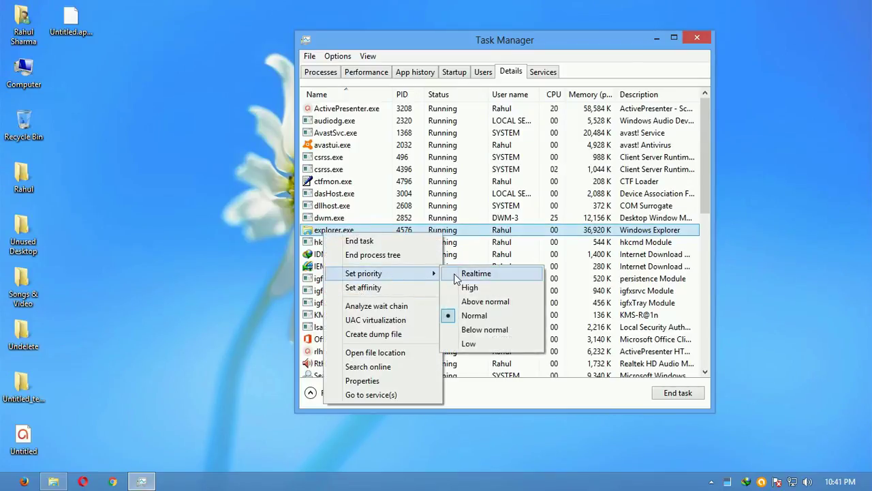
pyautogui.click(477, 274)
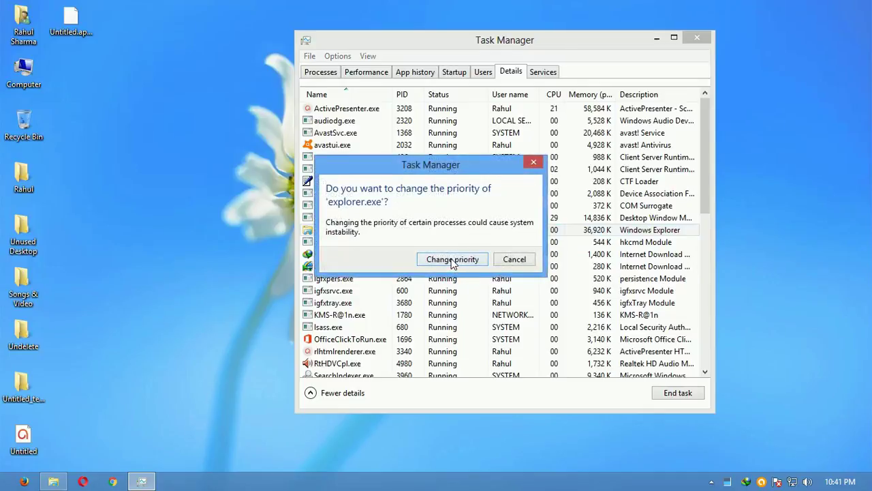
pyautogui.click(453, 259)
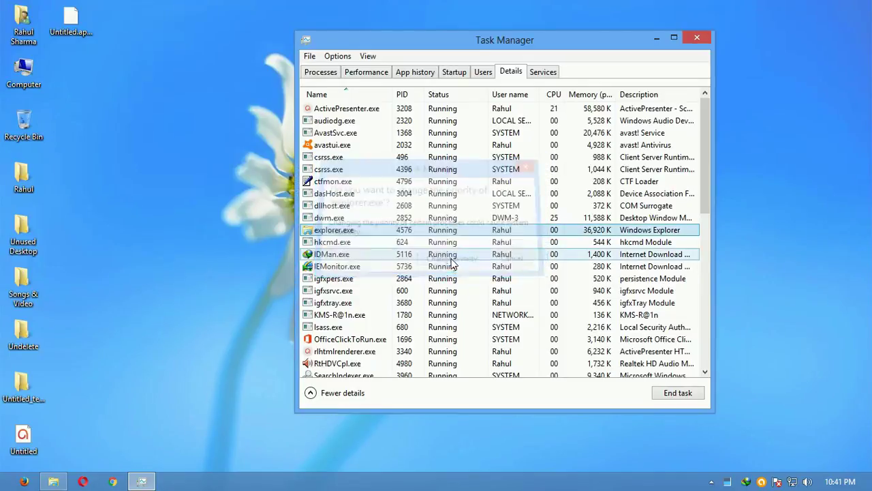
pyautogui.click(656, 38)
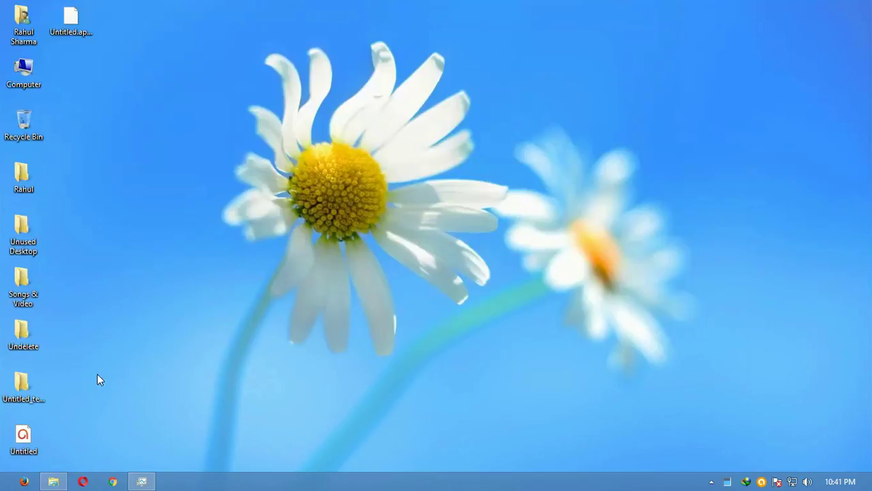
# Restore the New folder (2) window and cut the Desi Boyz MKV video
pyautogui.click(62, 483)
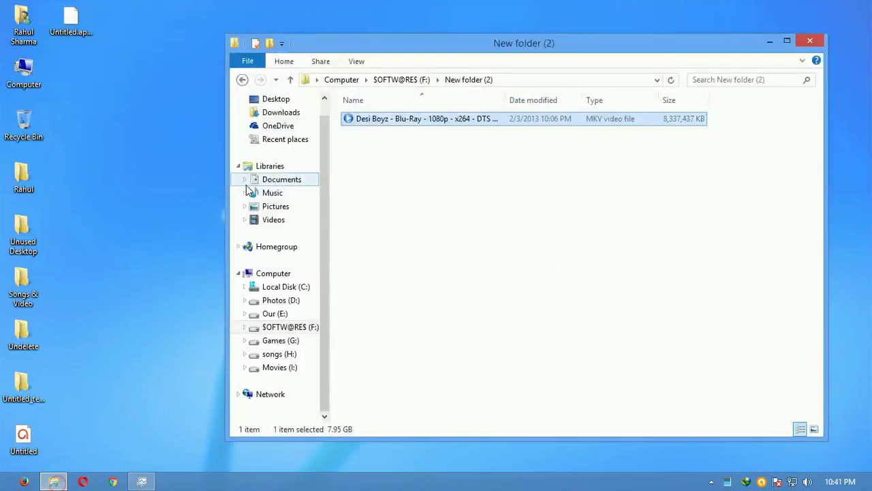
pyautogui.rightClick(357, 122)
pyautogui.click(387, 280)
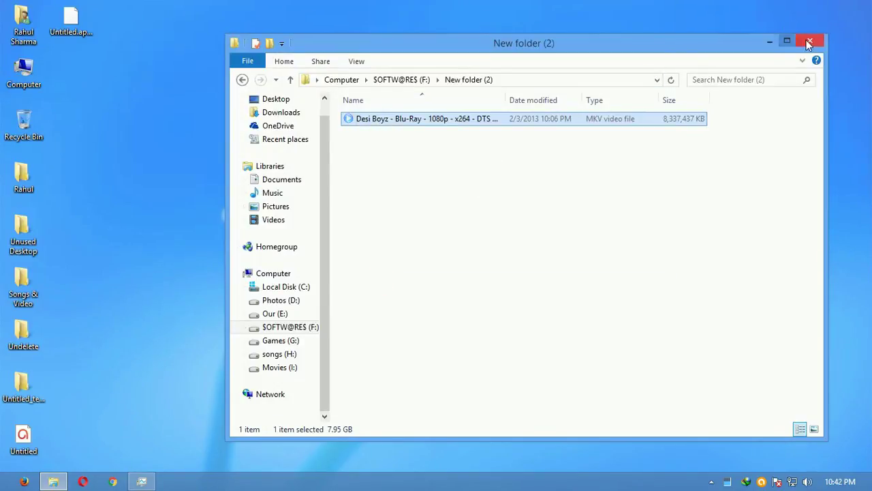
# Minimize the folder window, paste the cut video onto the desktop to test the transfer speed, and cancel the move
pyautogui.click(770, 42)
pyautogui.rightClick(108, 68)
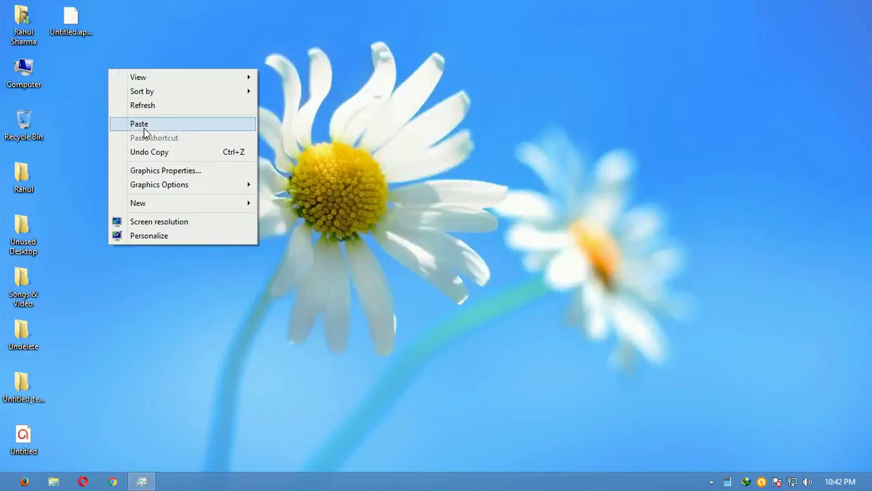
pyautogui.click(143, 126)
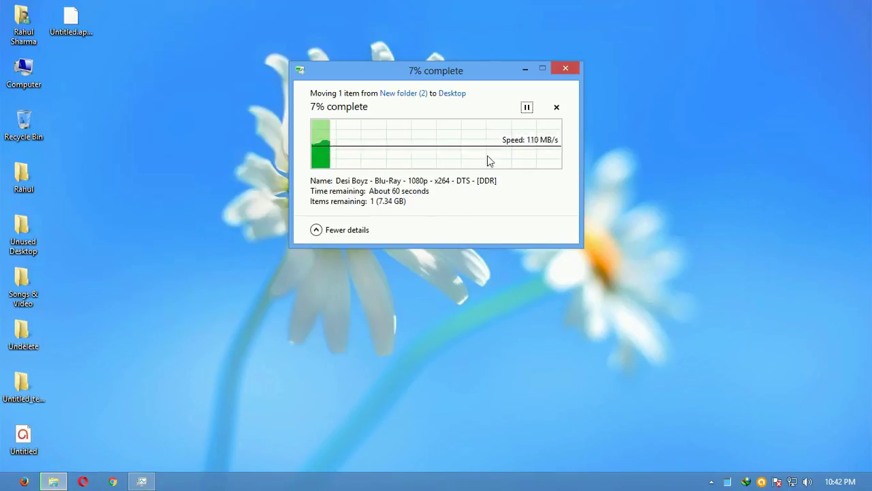
pyautogui.click(568, 69)
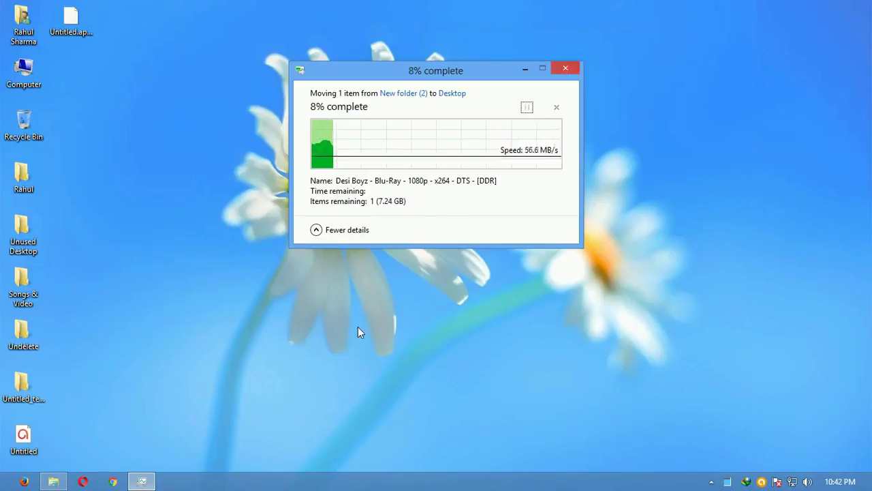
# Bring up Task Manager with the explorer.exe process, minimize it again, and refresh the desktop several times
pyautogui.click(154, 480)
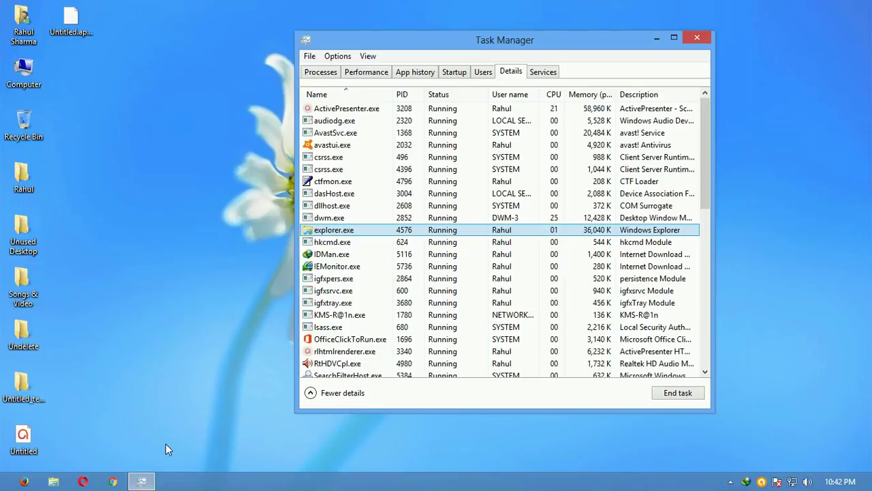
pyautogui.click(141, 480)
pyautogui.rightClick(275, 318)
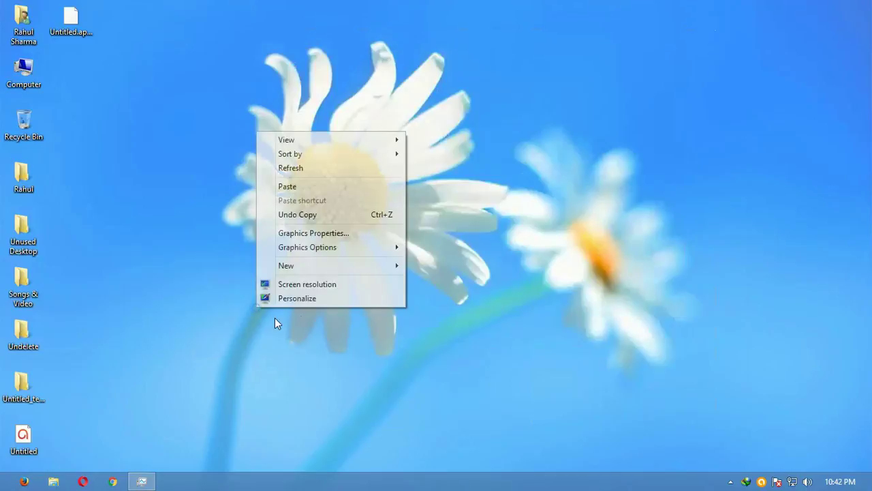
pyautogui.click(315, 171)
pyautogui.rightClick(314, 171)
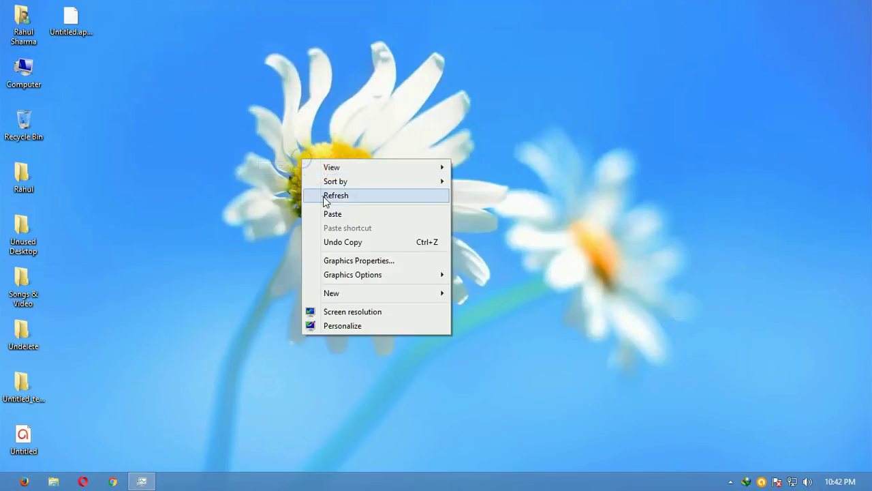
pyautogui.click(323, 196)
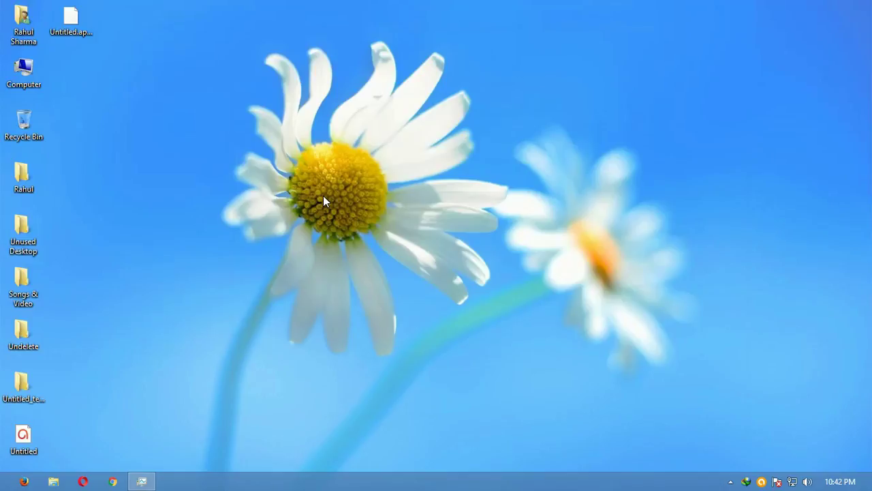
pyautogui.rightClick(278, 206)
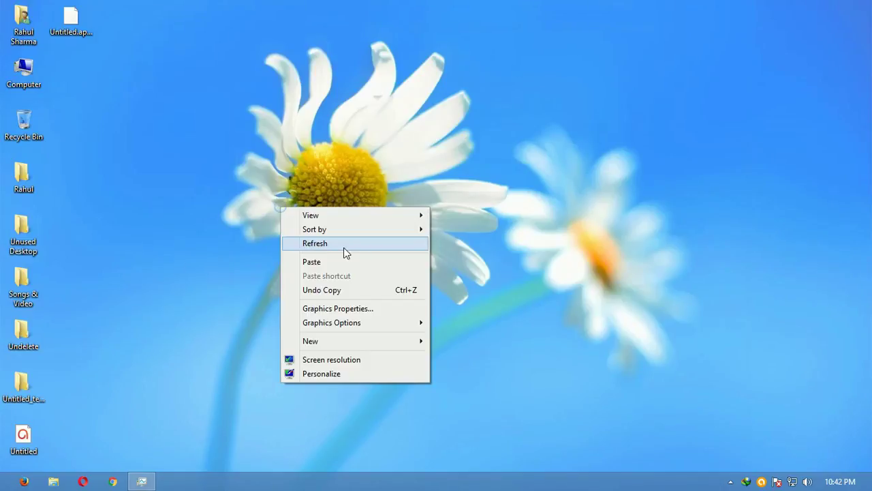
pyautogui.click(341, 243)
pyautogui.rightClick(142, 124)
pyautogui.click(197, 163)
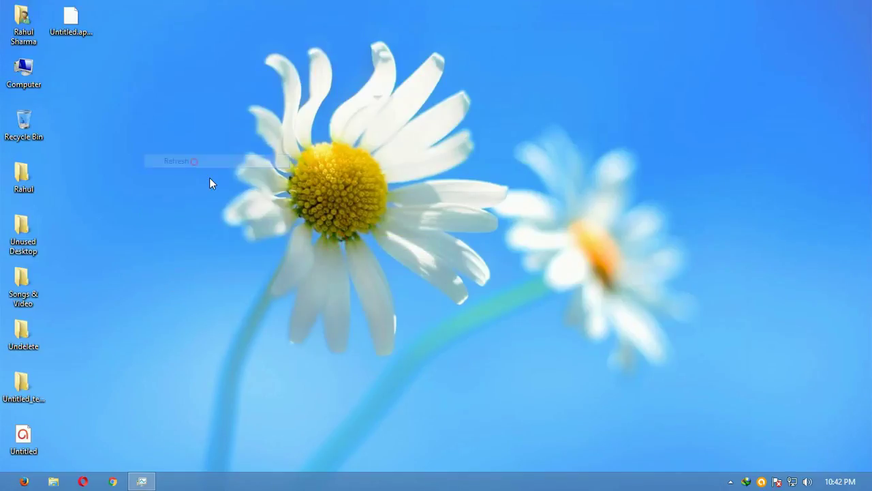
pyautogui.rightClick(209, 178)
pyautogui.click(260, 211)
pyautogui.rightClick(223, 138)
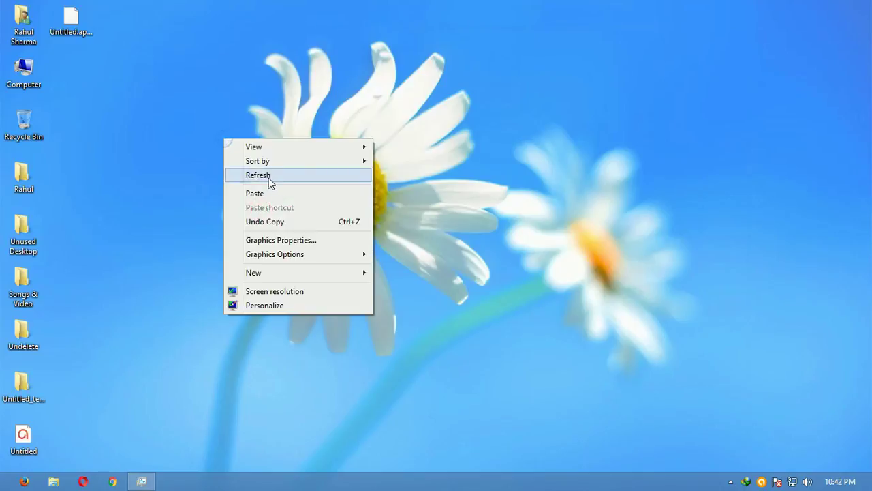
pyautogui.click(267, 176)
pyautogui.rightClick(260, 168)
pyautogui.click(293, 205)
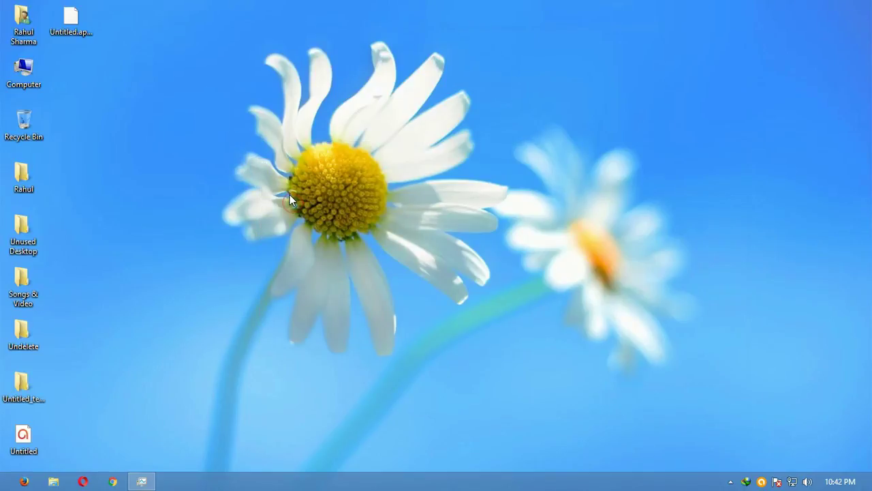
pyautogui.rightClick(454, 174)
pyautogui.click(480, 210)
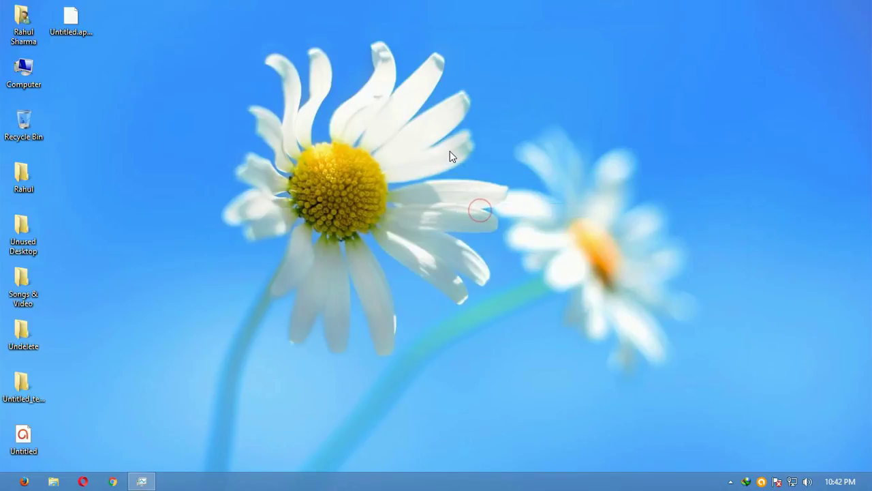